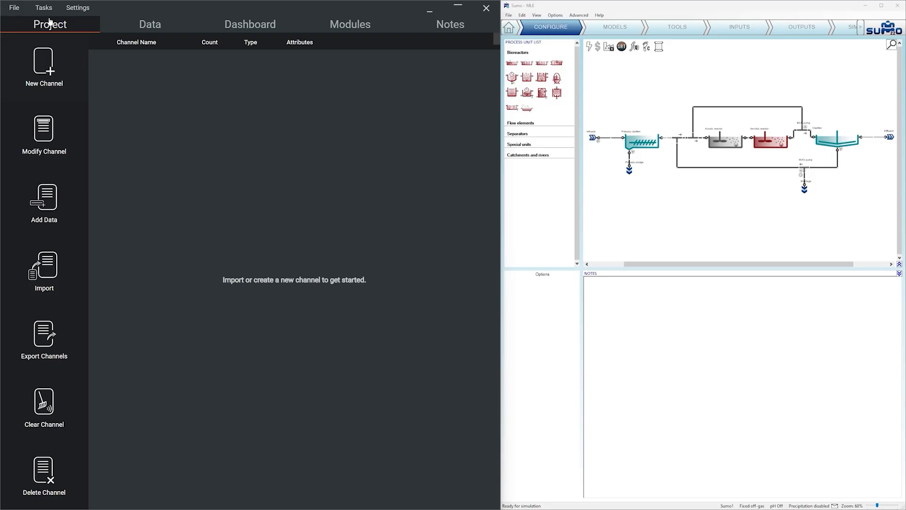
Step: Launch the Import SUMO Model wizard and run a dynamic simulation of the plant model in SUMO
{"action": "left_click", "coordinate": [43, 7]}
{"action": "left_click", "coordinate": [62, 349]}
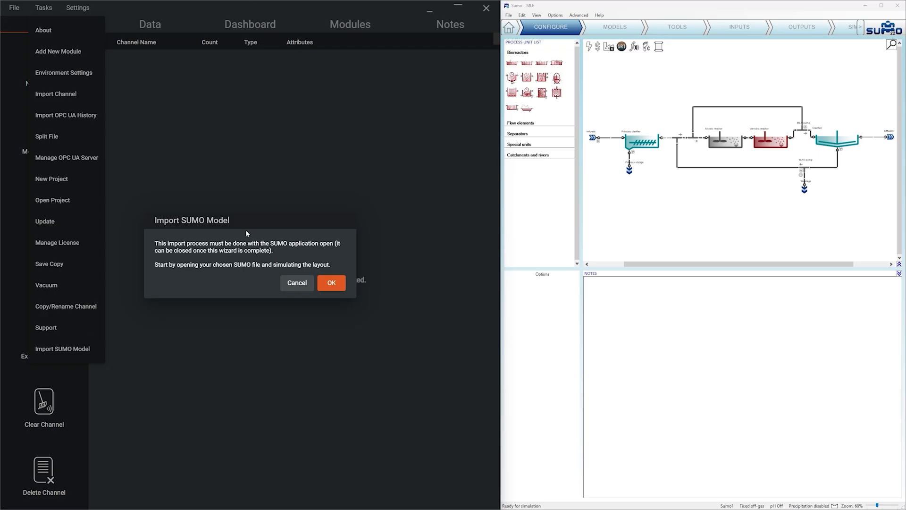
{"action": "left_click", "coordinate": [841, 35]}
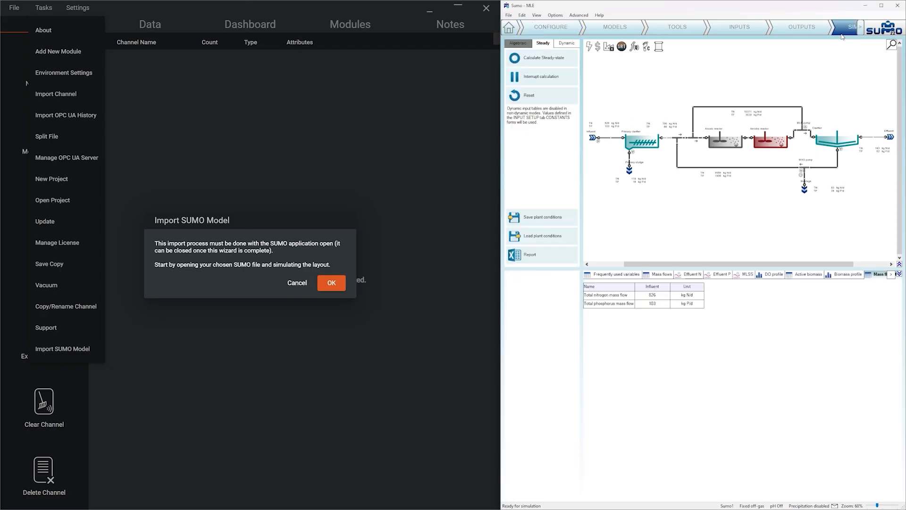
{"action": "left_click", "coordinate": [567, 43]}
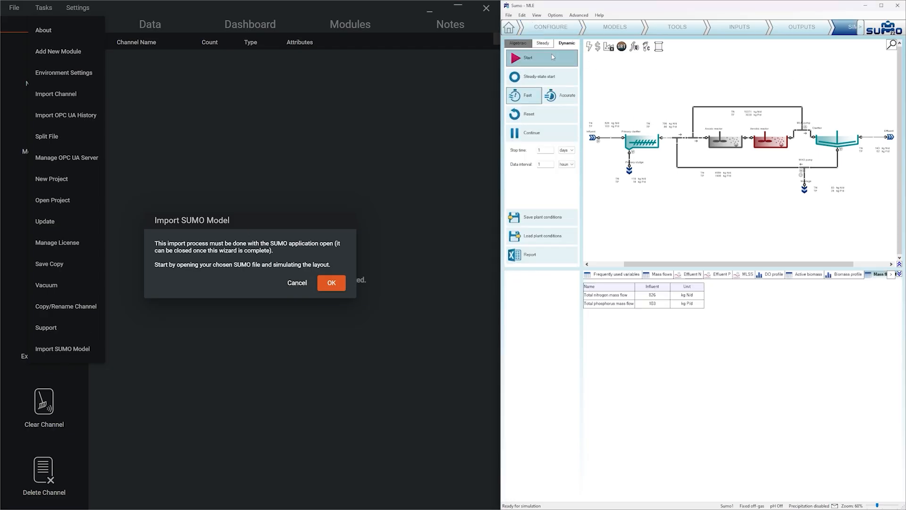
{"action": "left_click", "coordinate": [553, 57]}
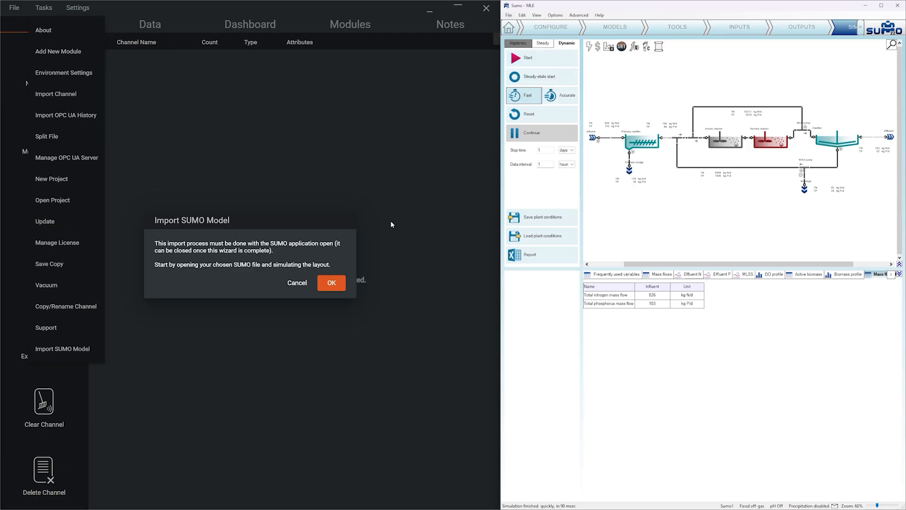
Step: Open SUMO's Core Window and execute the command save startingconditions.xml copied from the wizard
{"action": "left_click", "coordinate": [332, 284]}
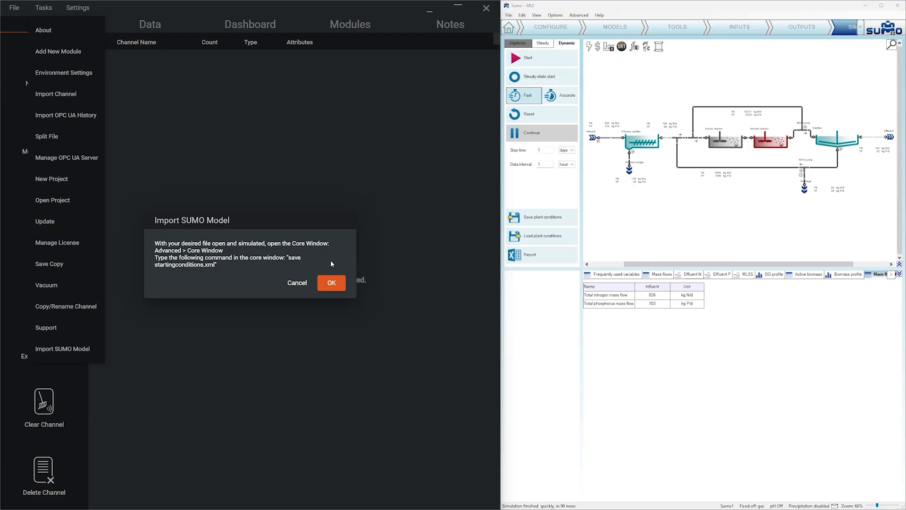
{"action": "left_click", "coordinate": [581, 17]}
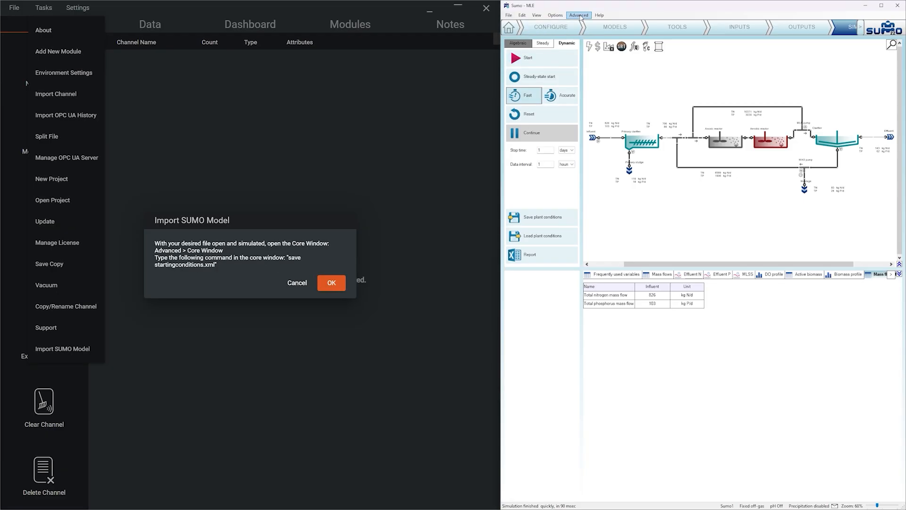
{"action": "left_click", "coordinate": [583, 31]}
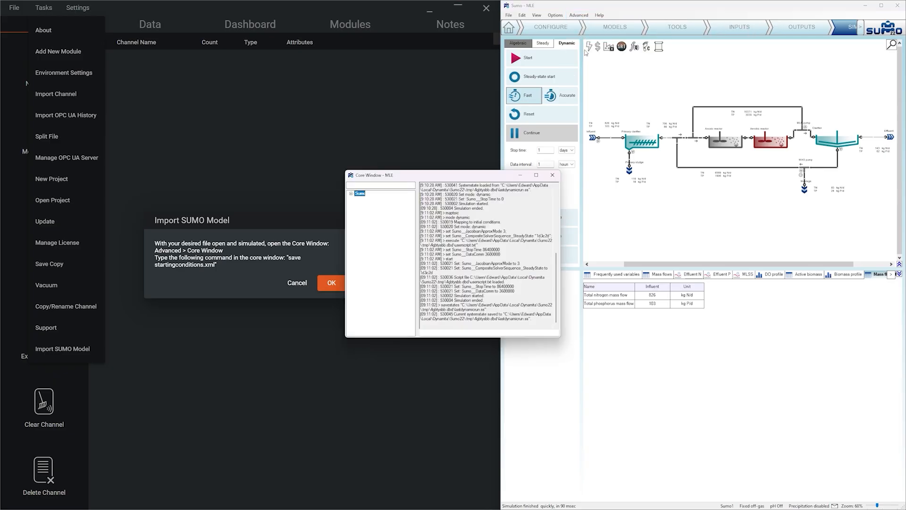
{"action": "left_click_drag", "start_coordinate": [215, 265], "coordinate": [288, 259]}
{"action": "key", "text": "ctrl+c"}
{"action": "left_click", "coordinate": [519, 334]}
{"action": "key", "text": "ctrl+v"}
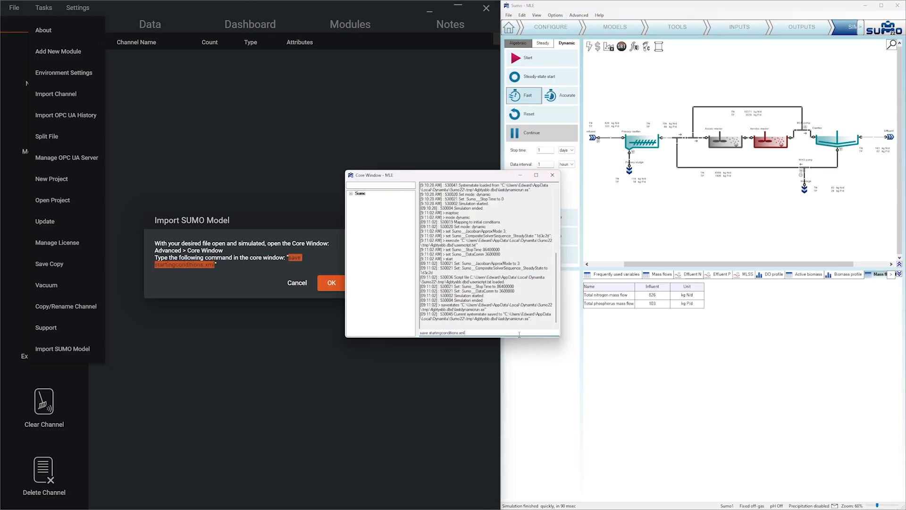
{"action": "key", "text": "Return"}
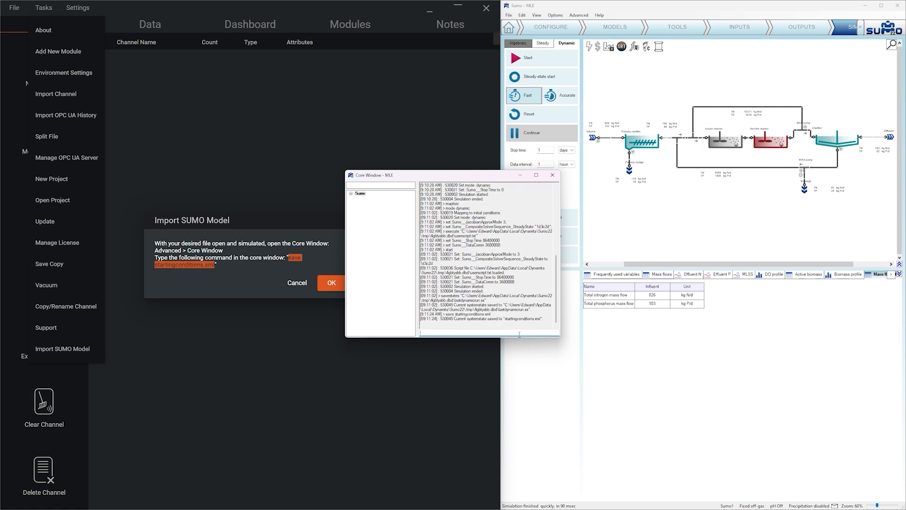
Step: Advance the import wizard to the project directory page and close the Core Window
{"action": "left_click", "coordinate": [337, 278]}
{"action": "left_click", "coordinate": [326, 281]}
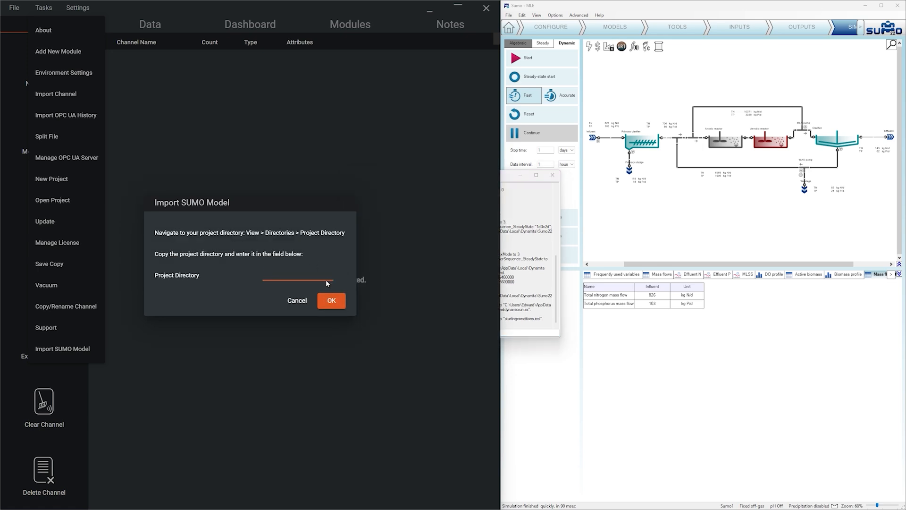
{"action": "left_click", "coordinate": [535, 220]}
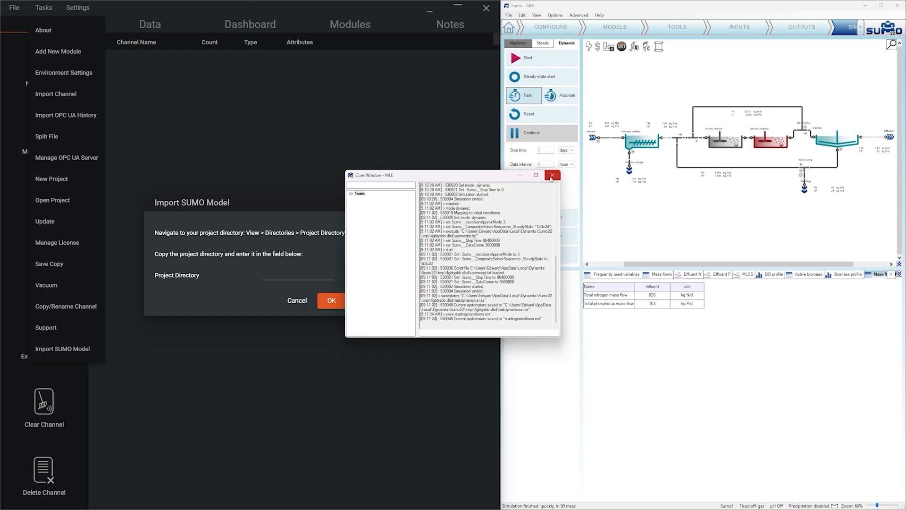
{"action": "left_click", "coordinate": [550, 178]}
Step: Open SUMO's project directory in File Explorer through the Directories options
{"action": "left_click", "coordinate": [537, 16]}
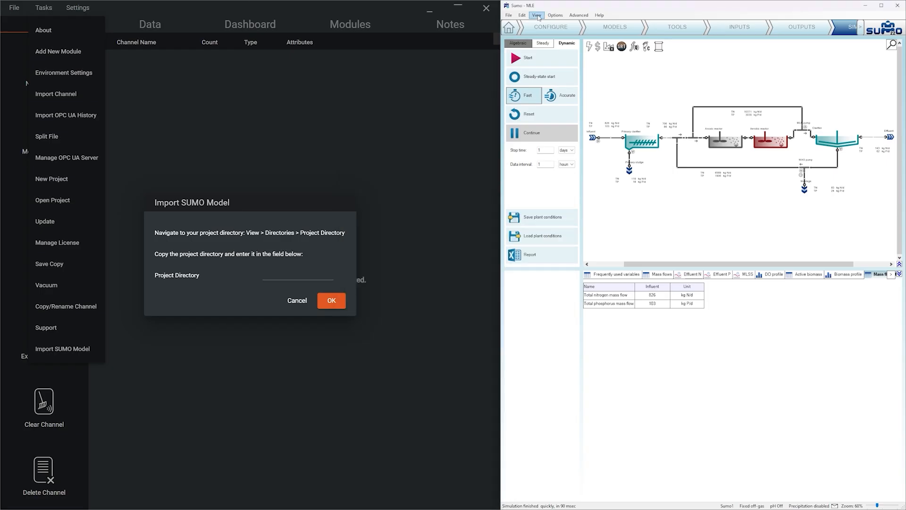
{"action": "left_click", "coordinate": [537, 16]}
{"action": "mouse_move", "coordinate": [574, 38]}
{"action": "left_click", "coordinate": [623, 41]}
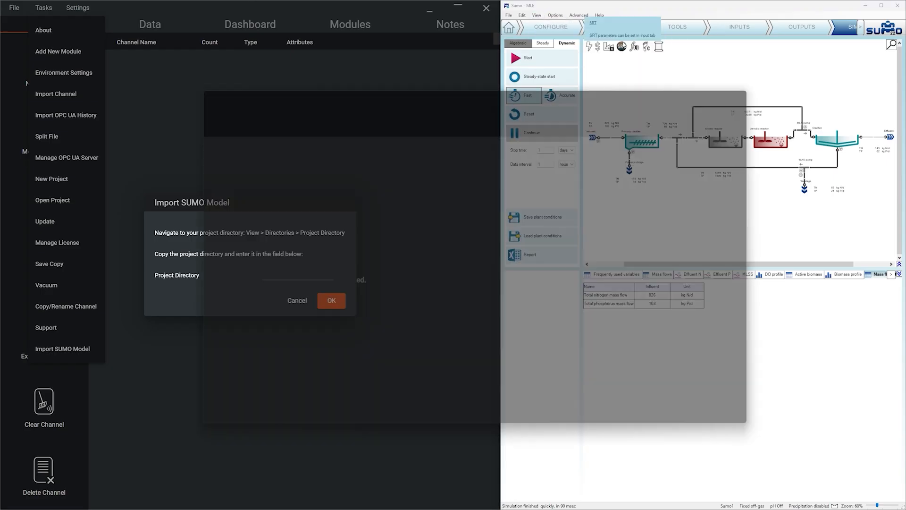
{"action": "left_click", "coordinate": [587, 100]}
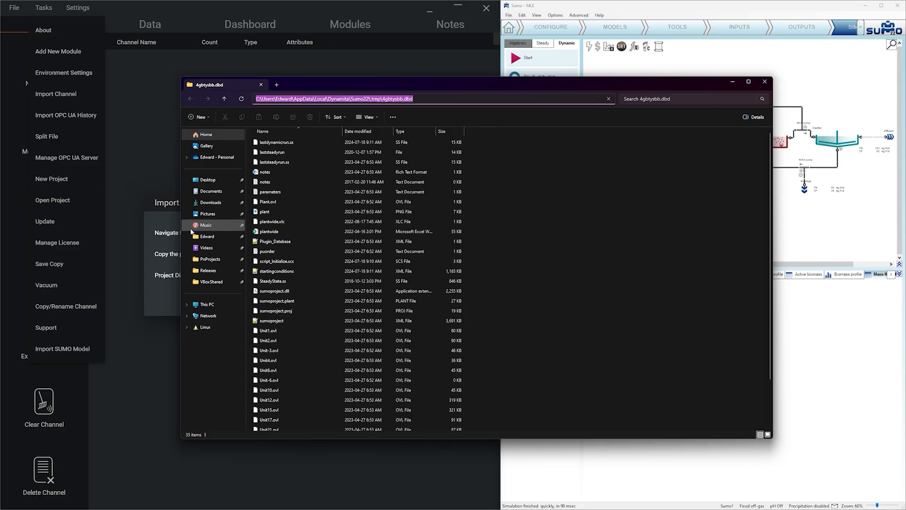
Step: Paste the project directory path into the wizard and accept the channel name ImportedSumoModel
{"action": "left_click", "coordinate": [165, 265]}
{"action": "left_click", "coordinate": [271, 274]}
{"action": "key", "text": "ctrl+v"}
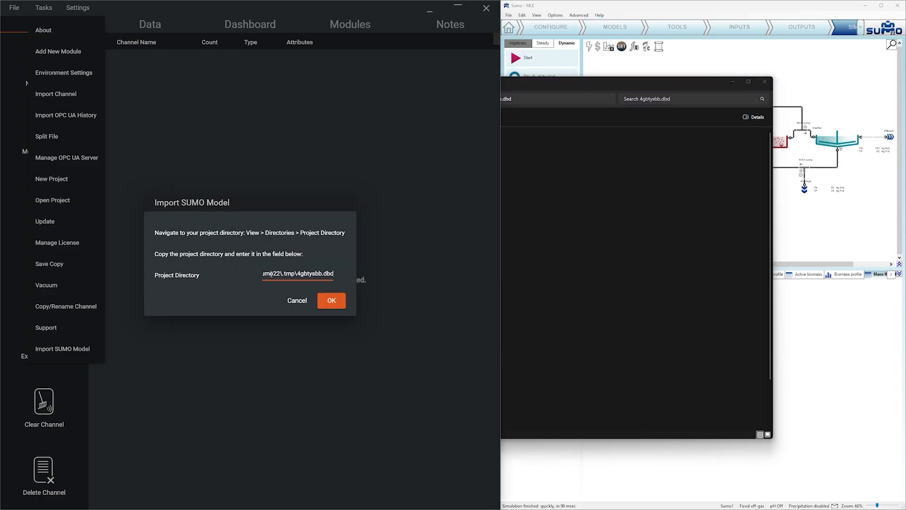
{"action": "left_click", "coordinate": [330, 299]}
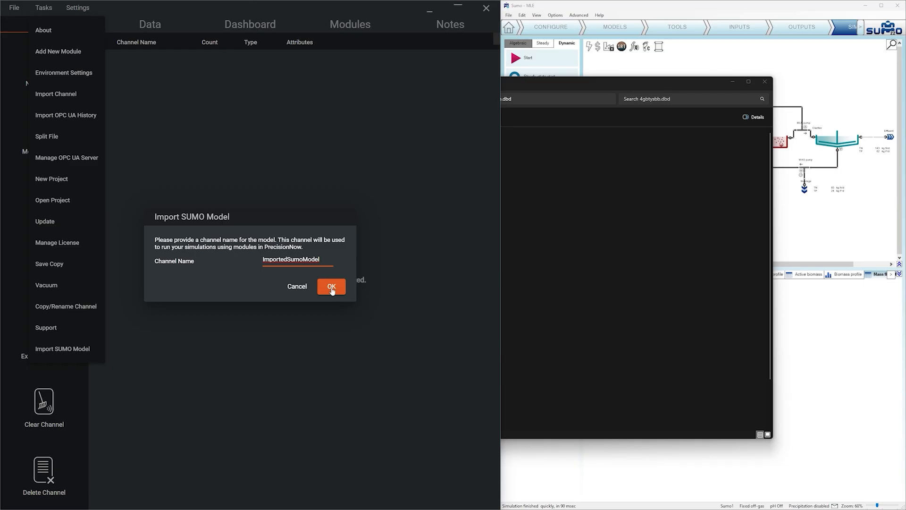
{"action": "left_click", "coordinate": [332, 288]}
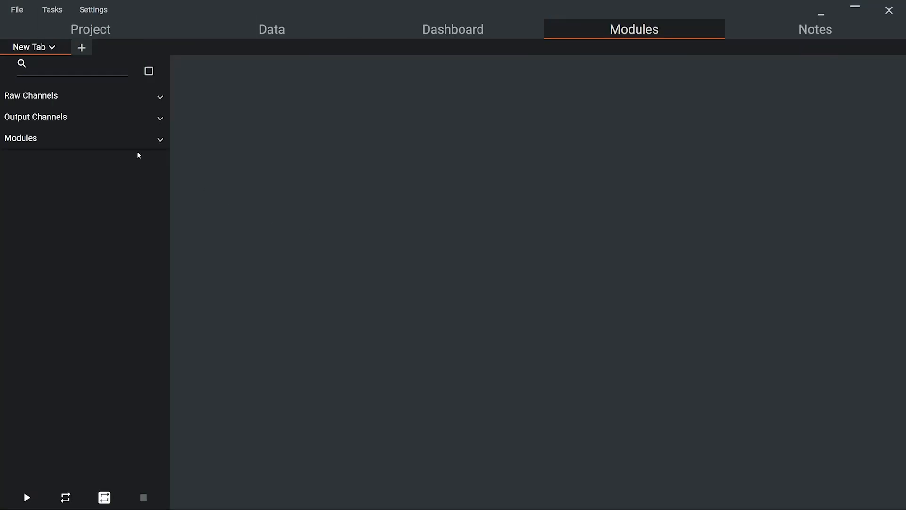
Step: Add a SUMO Simulation module from SumoIntegration to the canvas with 2 outputs
{"action": "left_click", "coordinate": [115, 142]}
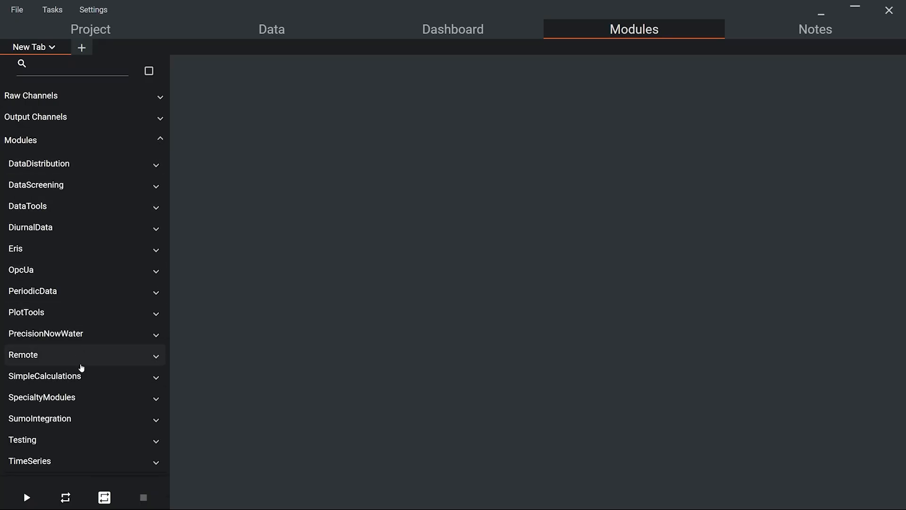
{"action": "left_click", "coordinate": [77, 418]}
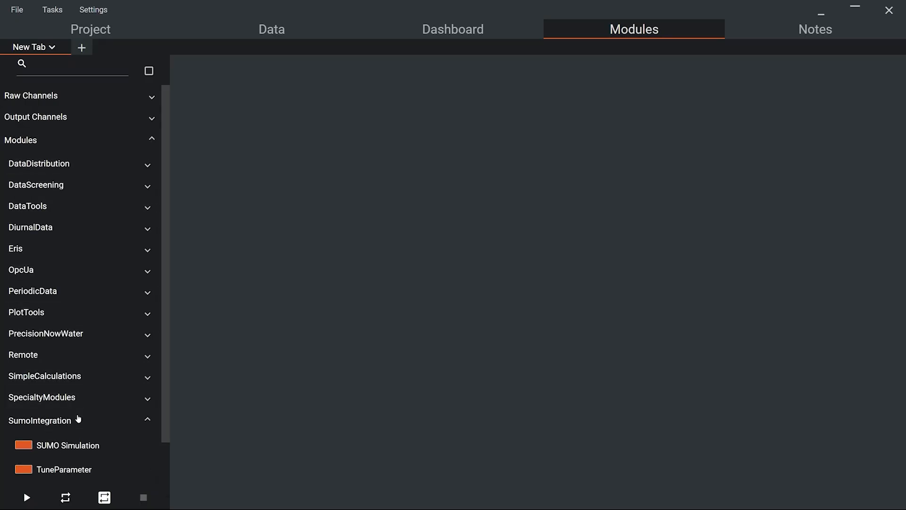
{"action": "scroll", "coordinate": [78, 419], "scroll_direction": "down", "scroll_amount": 1}
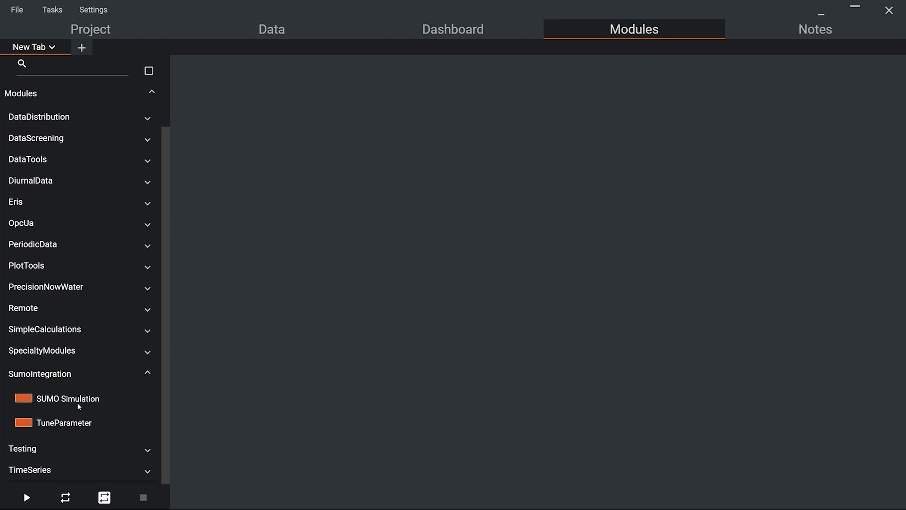
{"action": "left_click_drag", "start_coordinate": [78, 402], "coordinate": [477, 124]}
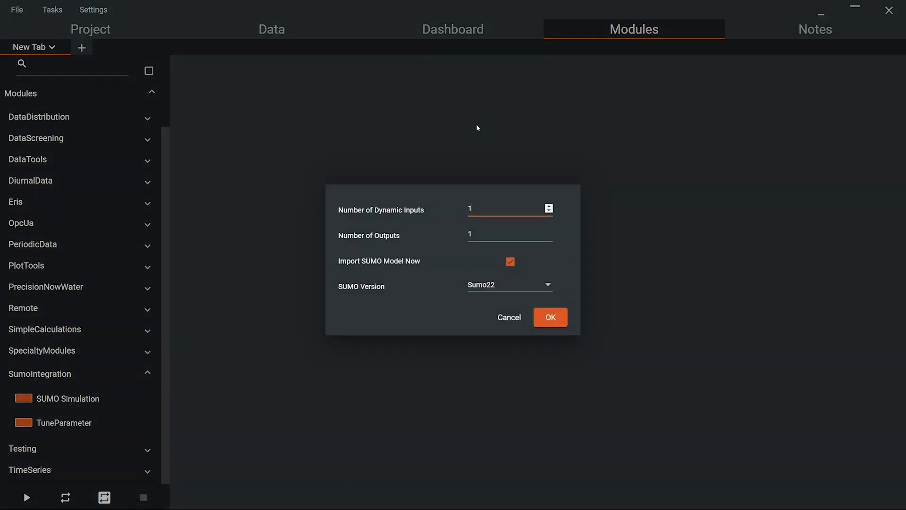
{"action": "double_click", "coordinate": [485, 236]}
{"action": "type", "text": "2"}
{"action": "left_click", "coordinate": [429, 247]}
{"action": "left_click", "coordinate": [512, 263]}
{"action": "left_click", "coordinate": [550, 319]}
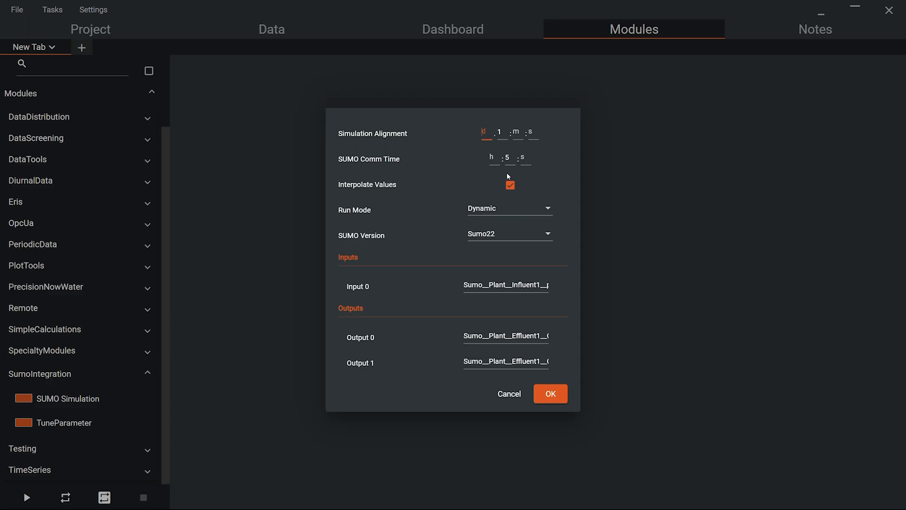
Step: Set the simulation alignment to 0 h 1 m, change the SUMO comm time minutes, disable value interpolation, and confirm
{"action": "left_click", "coordinate": [516, 133]}
{"action": "type", "text": "1"}
{"action": "left_click", "coordinate": [506, 133]}
{"action": "key", "text": "BackSpace"}
{"action": "type", "text": "0"}
{"action": "left_click", "coordinate": [512, 158]}
{"action": "type", "text": "1"}
{"action": "left_click", "coordinate": [509, 186]}
{"action": "left_click", "coordinate": [549, 394]}
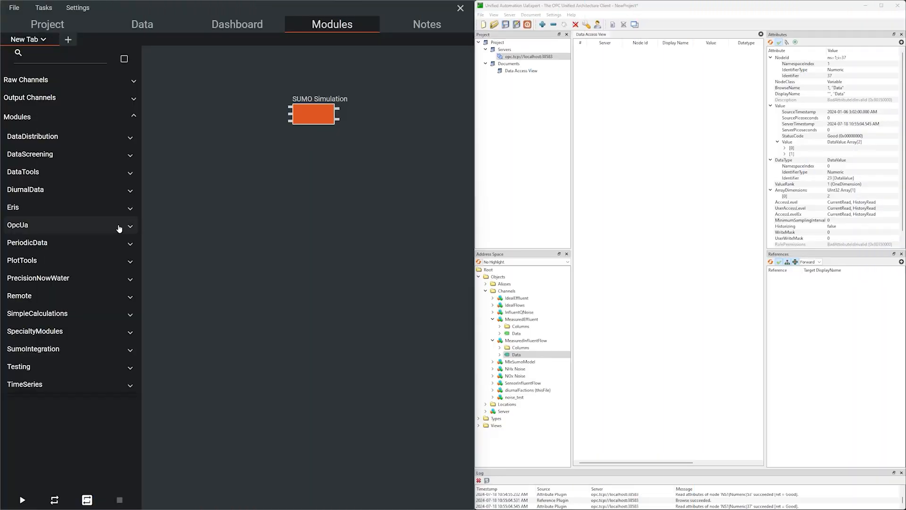
Step: Add an OPC UA Client module to the canvas next to the SUMO Simulation
{"action": "left_click", "coordinate": [118, 227]}
{"action": "left_click_drag", "start_coordinate": [75, 242], "coordinate": [201, 88]}
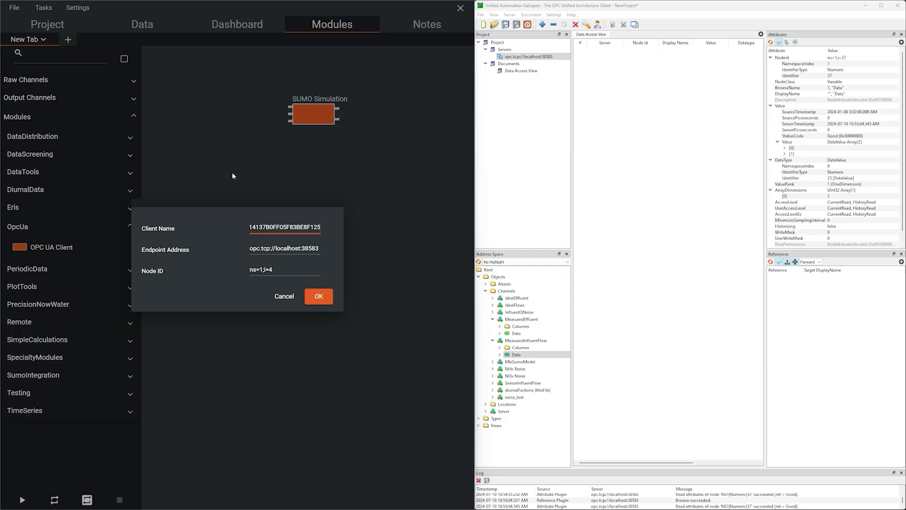
{"action": "left_click", "coordinate": [278, 248]}
{"action": "left_click", "coordinate": [282, 269]}
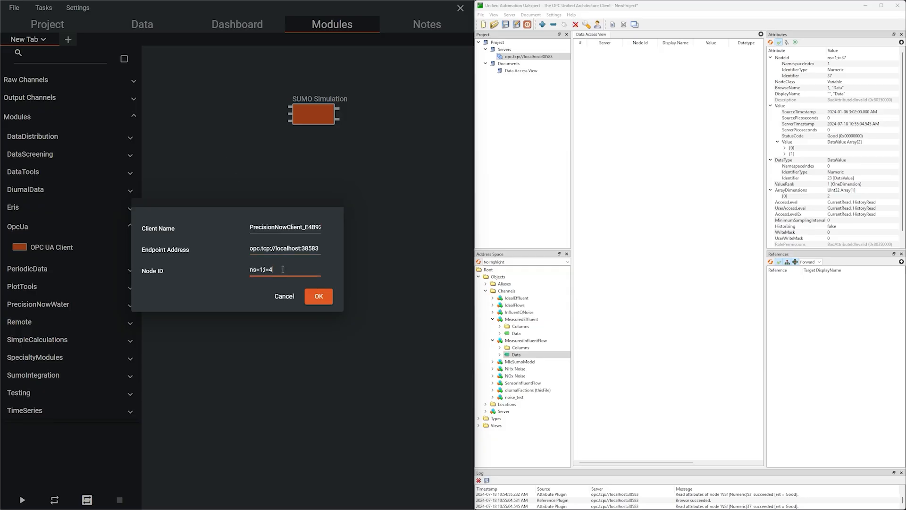
Step: Set the client's node ID to ns=1;i=37, matching the node shown in UaExpert, and accept the detected node shape
{"action": "double_click", "coordinate": [845, 57]}
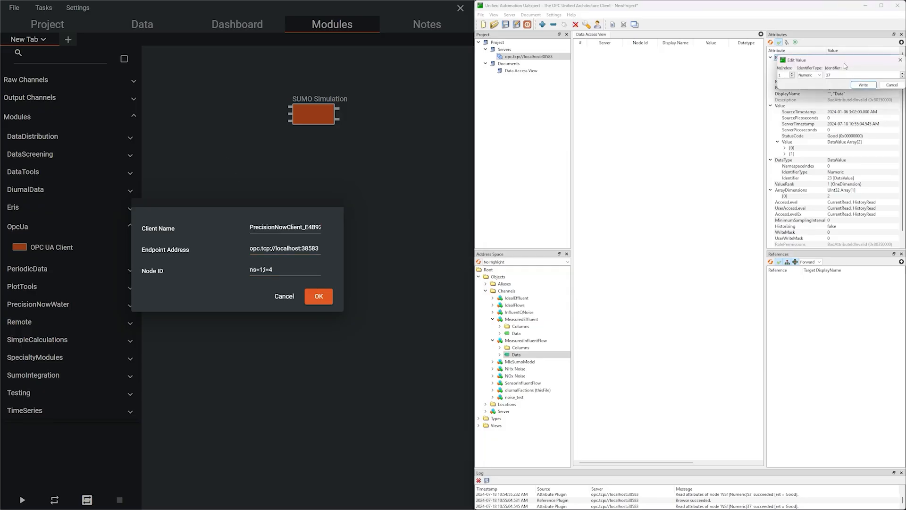
{"action": "left_click", "coordinate": [889, 85]}
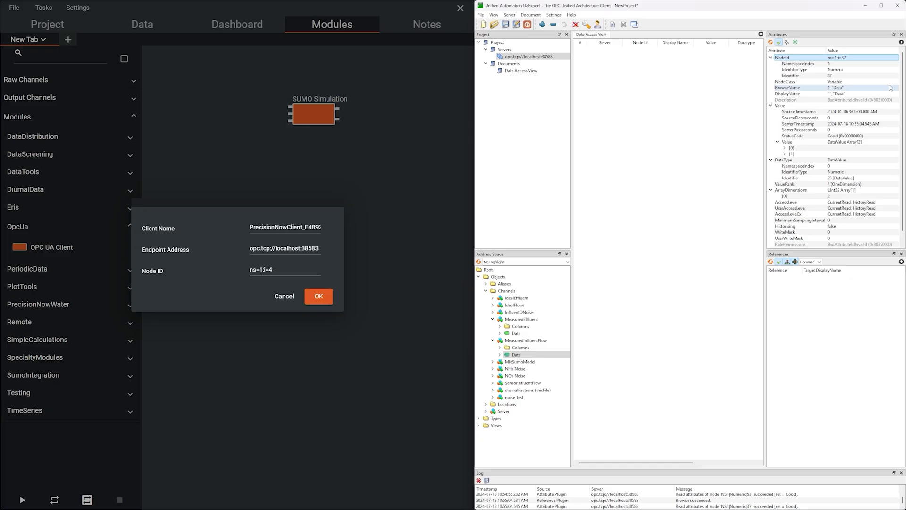
{"action": "left_click", "coordinate": [286, 269]}
{"action": "key", "text": "BackSpace"}
{"action": "type", "text": "37"}
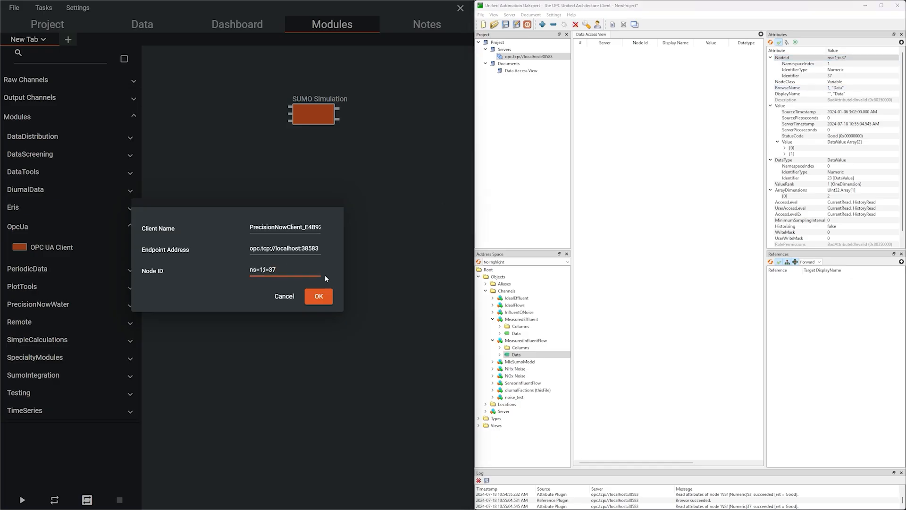
{"action": "left_click", "coordinate": [320, 297]}
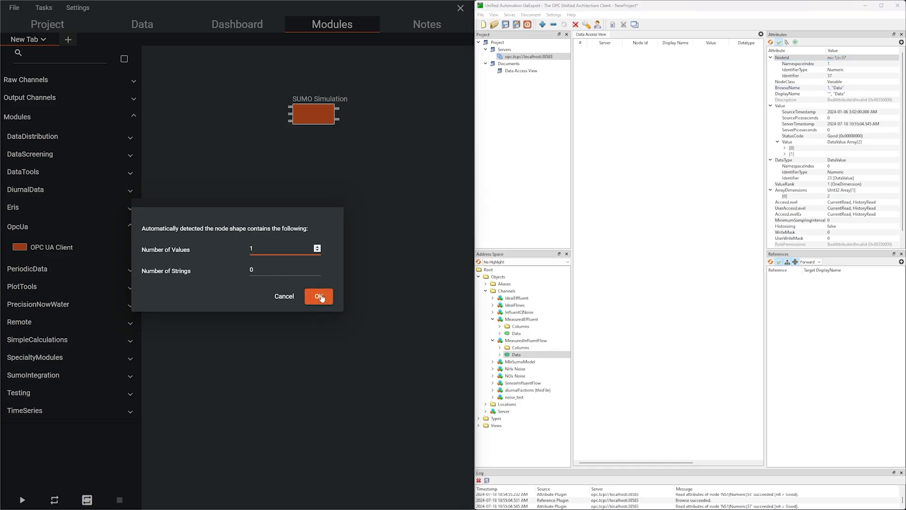
{"action": "left_click", "coordinate": [319, 296]}
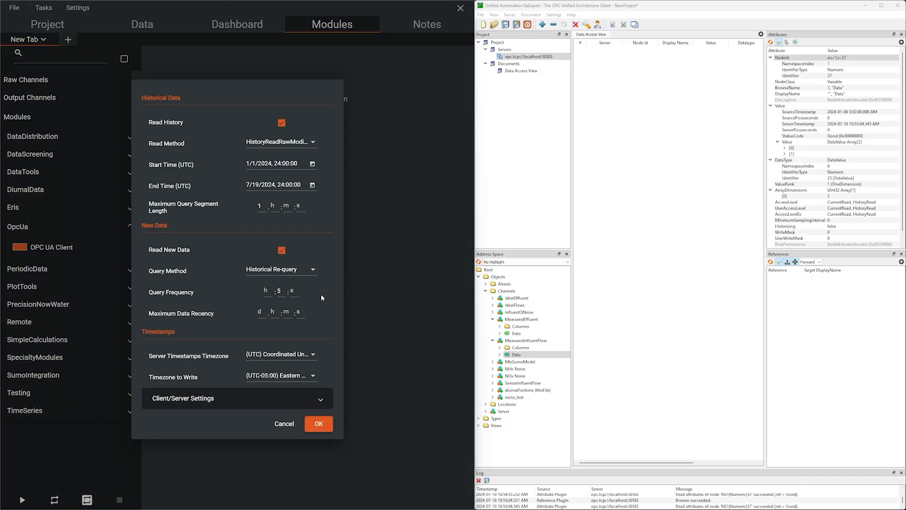
Step: Turn off Read History, adjust the new-data query method and frequency, and confirm the OPC UA Client settings
{"action": "left_click", "coordinate": [283, 123]}
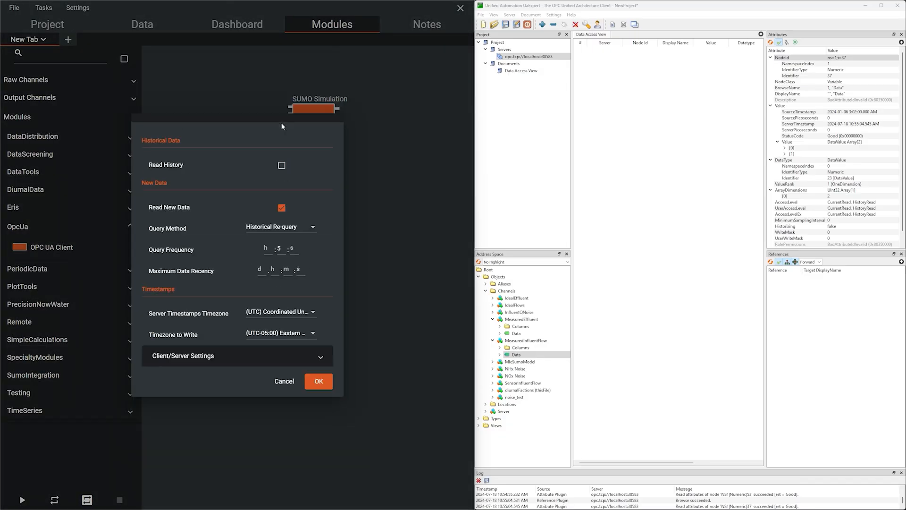
{"action": "left_click", "coordinate": [287, 228]}
{"action": "left_click", "coordinate": [285, 211]}
{"action": "left_click", "coordinate": [294, 249]}
{"action": "type", "text": "1"}
{"action": "key", "text": "BackSpace"}
{"action": "left_click", "coordinate": [221, 248]}
{"action": "left_click", "coordinate": [316, 382]}
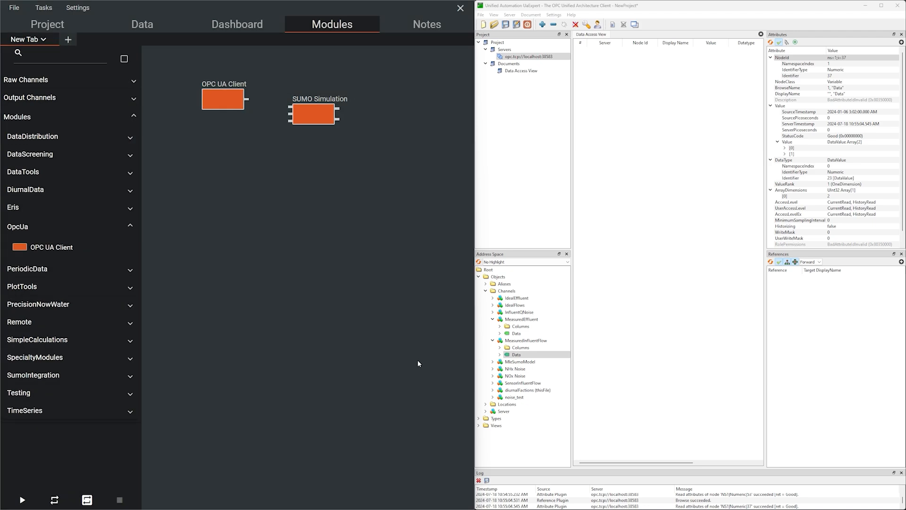
Step: Select the MeasuredEffluent Data node in UaExpert and add a second OPC UA Client module to the canvas
{"action": "left_click", "coordinate": [517, 334]}
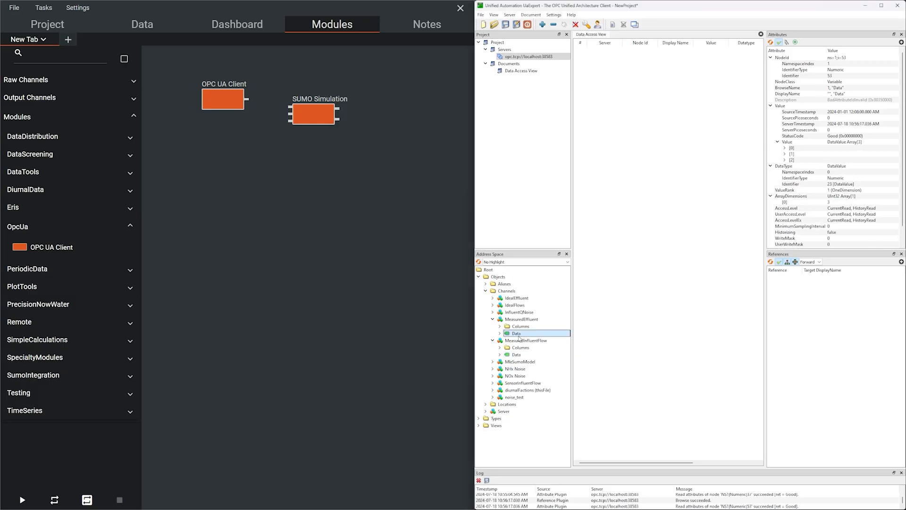
{"action": "left_click", "coordinate": [840, 59]}
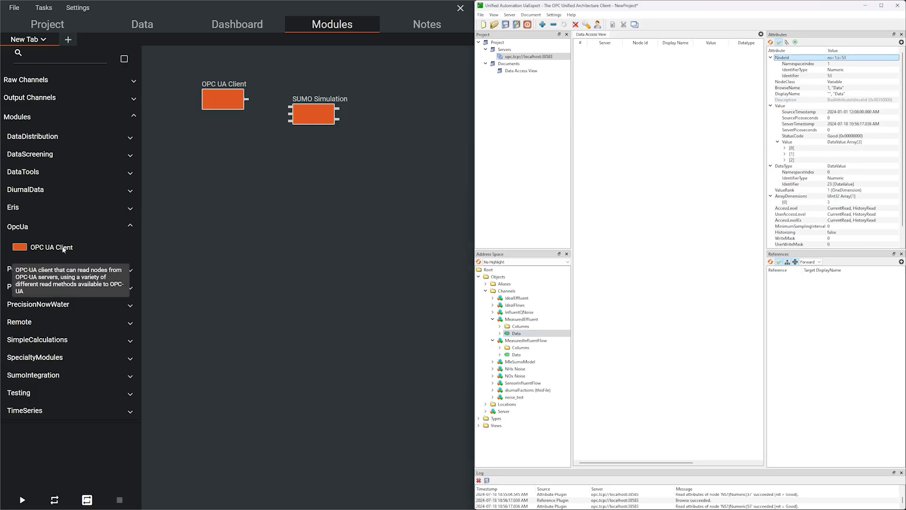
{"action": "left_click_drag", "start_coordinate": [64, 247], "coordinate": [227, 225]}
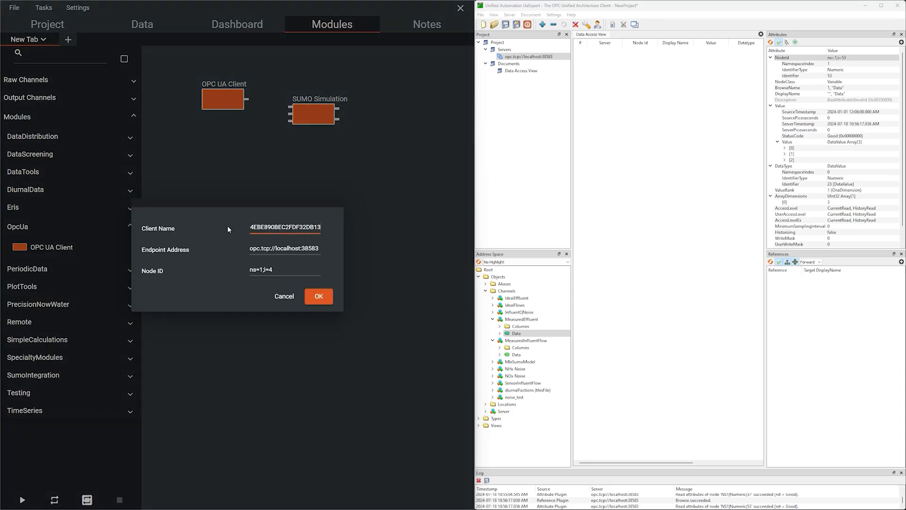
Step: Set the second client's node ID to ns=1;i=5 and accept the detected node shape
{"action": "left_click", "coordinate": [283, 271]}
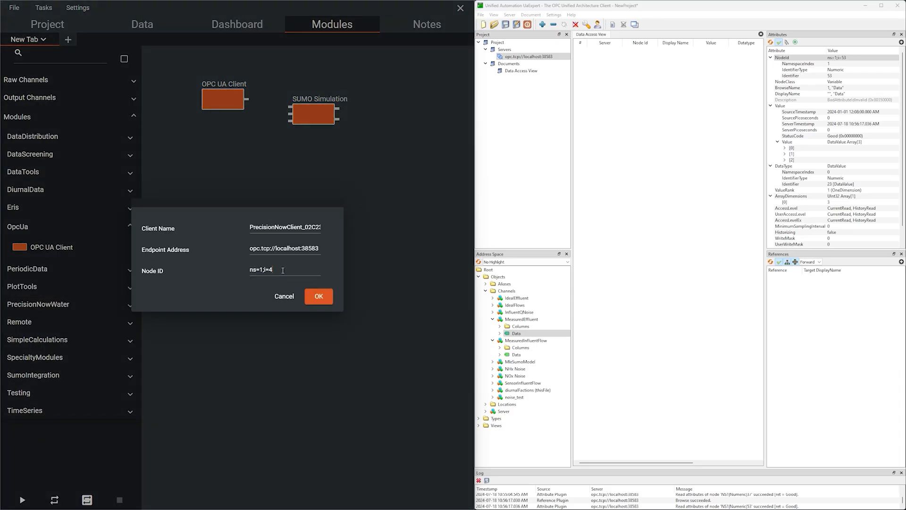
{"action": "type", "text": "ns=1;i=53"}
{"action": "left_click", "coordinate": [315, 295]}
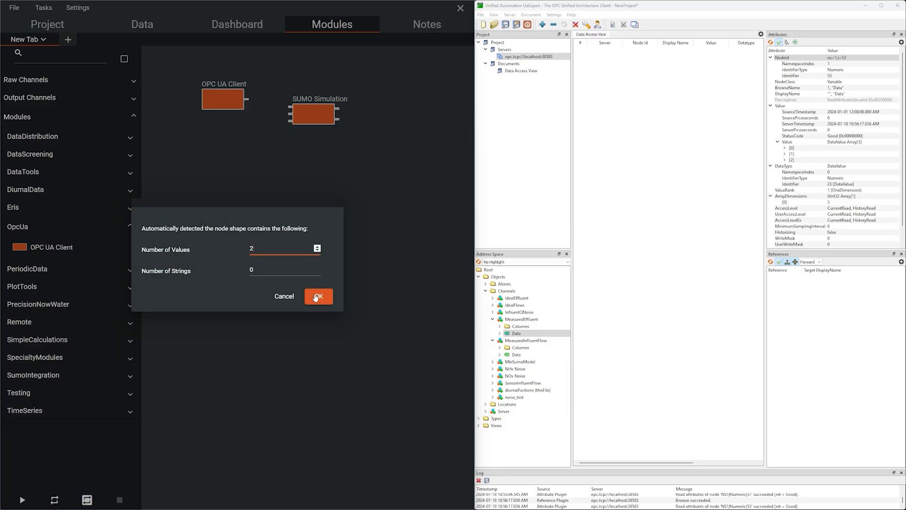
{"action": "left_click", "coordinate": [316, 296]}
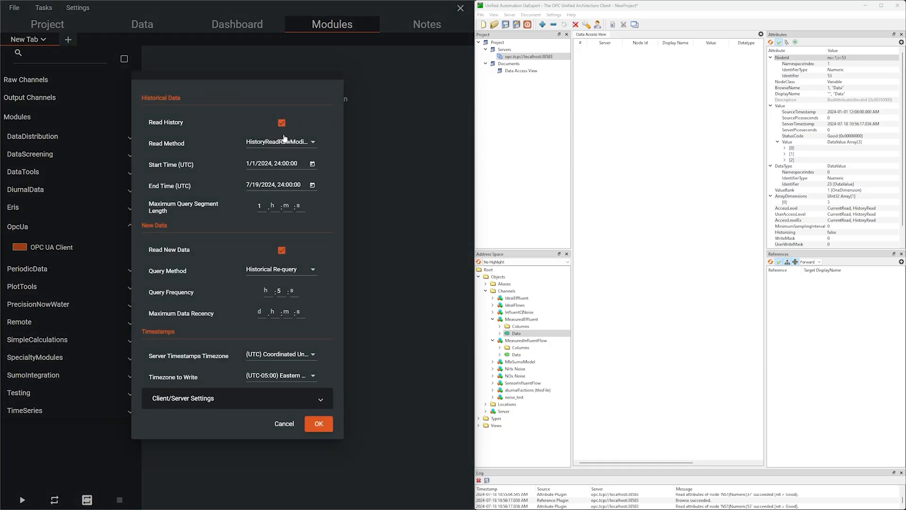
Step: Turn off Read History, change the new-data query method, and set the query frequency field to 1
{"action": "left_click", "coordinate": [282, 123]}
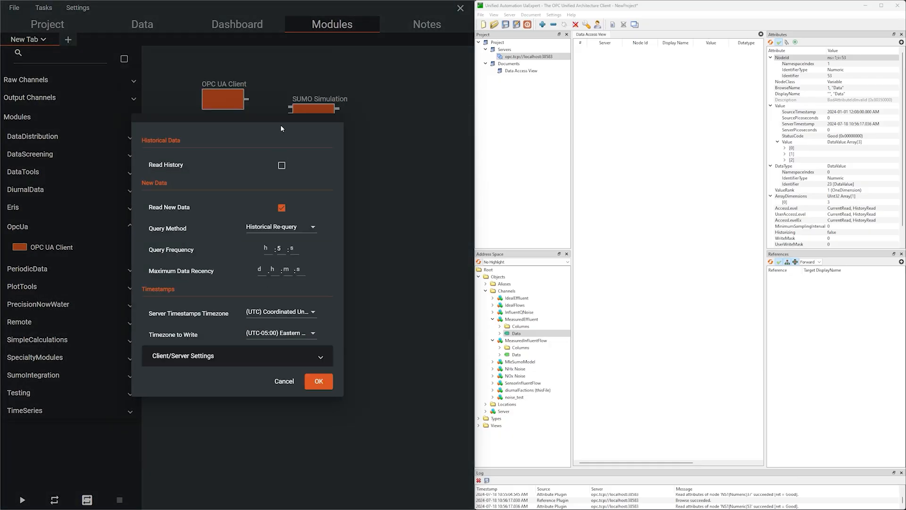
{"action": "left_click", "coordinate": [284, 228]}
{"action": "left_click", "coordinate": [284, 214]}
{"action": "left_click", "coordinate": [293, 247]}
{"action": "type", "text": "1"}
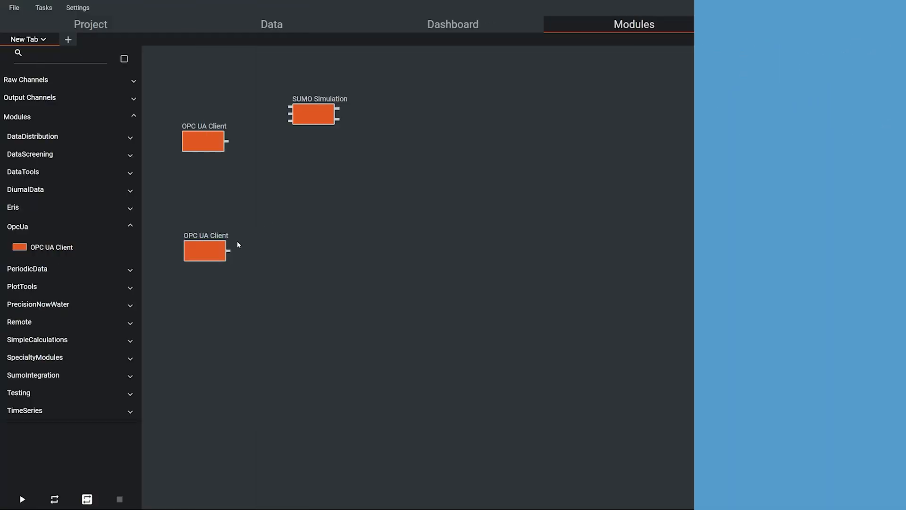
Step: Create an output channel from the second OPC UA Client named MeasuredEffluentNitrogen with value attributes NHx and NOx
{"action": "right_click", "coordinate": [228, 252]}
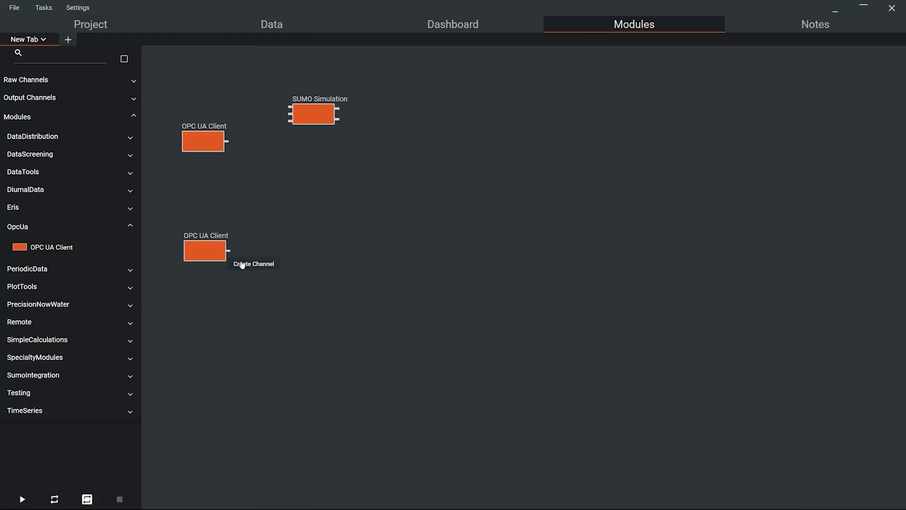
{"action": "left_click", "coordinate": [242, 264]}
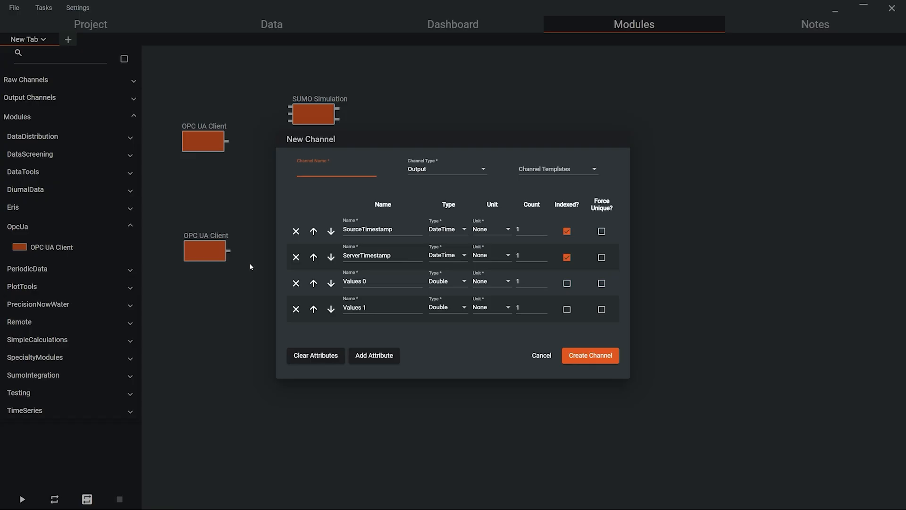
{"action": "type", "text": "MeasuredEffluentNitro"}
{"action": "triple_click", "coordinate": [379, 279]}
{"action": "type", "text": "NH"}
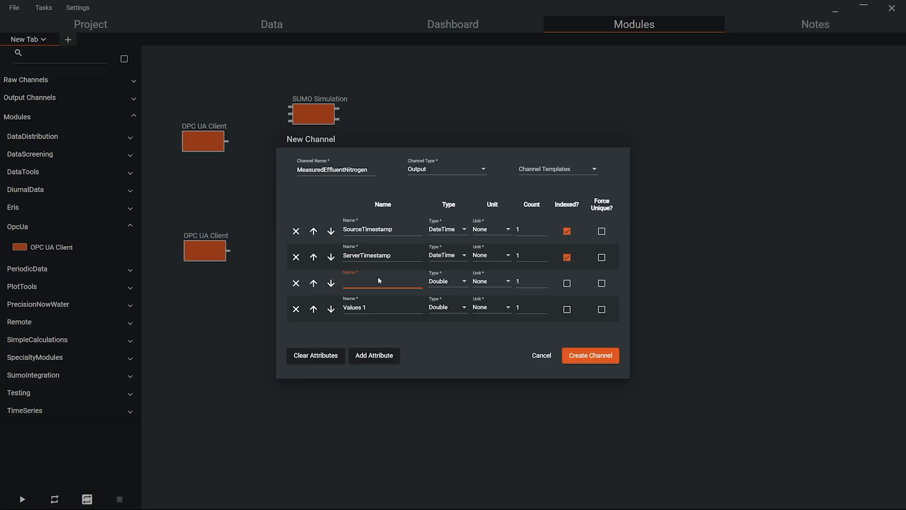
{"action": "type", "text": "x"}
{"action": "triple_click", "coordinate": [375, 307]}
{"action": "type", "text": "NO"}
{"action": "left_click", "coordinate": [586, 358]}
{"action": "left_click", "coordinate": [542, 358]}
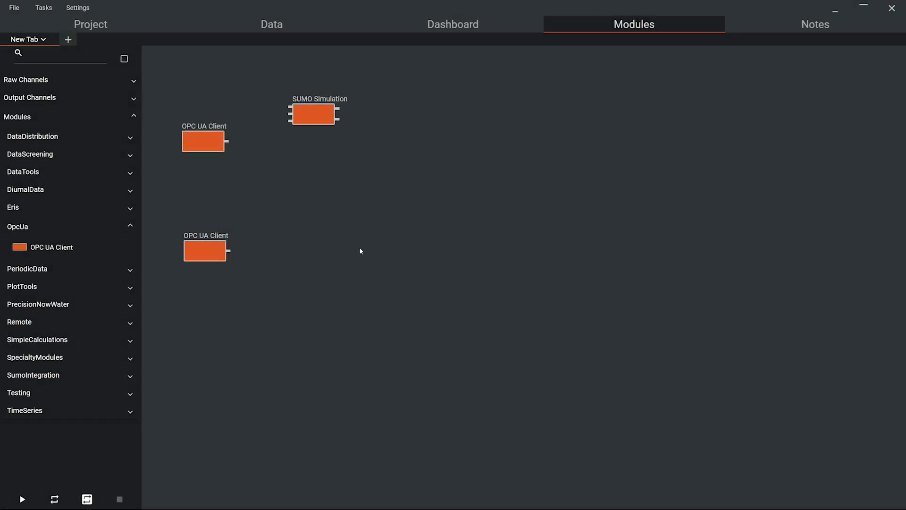
Step: Place the MeasuredEffluentNitrogen channel on the canvas and connect the second OPC UA Client's output to it
{"action": "left_click", "coordinate": [69, 94]}
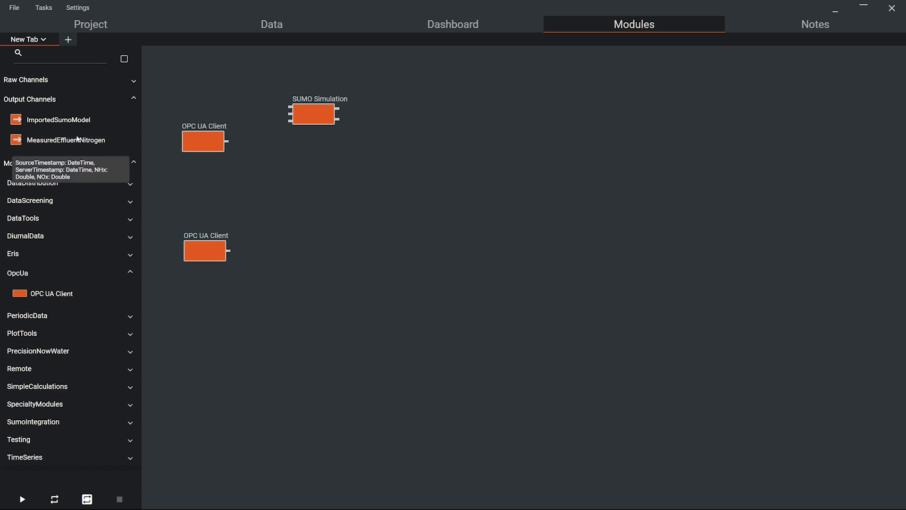
{"action": "left_click_drag", "start_coordinate": [75, 139], "coordinate": [316, 238]}
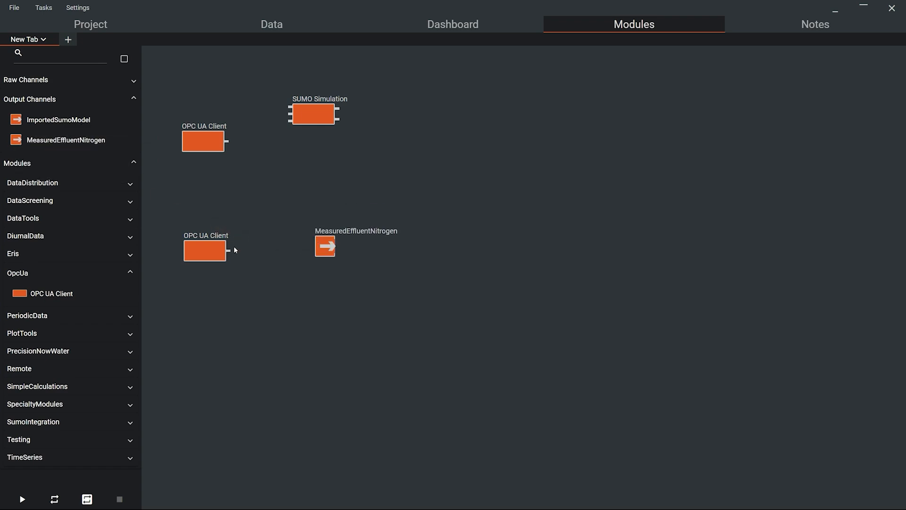
{"action": "left_click_drag", "start_coordinate": [229, 253], "coordinate": [322, 252]}
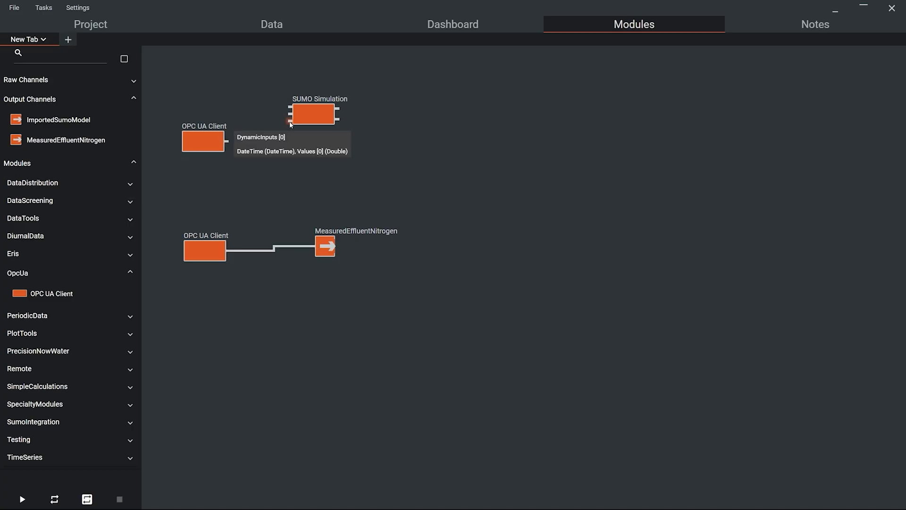
Step: Connect the first OPC UA Client to the SUMO Simulation's dynamic input, mapping SourceTimestamp and Values [0]
{"action": "left_click_drag", "start_coordinate": [227, 142], "coordinate": [291, 124]}
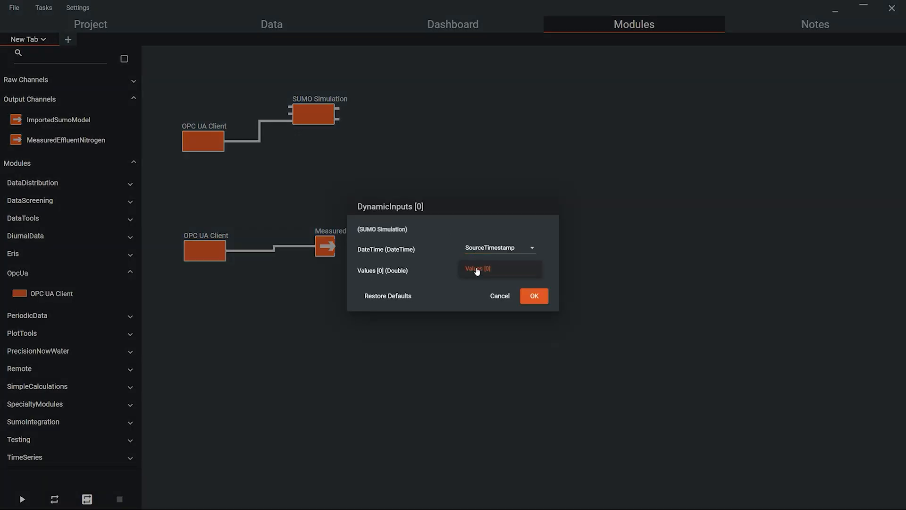
{"action": "left_click", "coordinate": [483, 249]}
{"action": "left_click", "coordinate": [483, 248]}
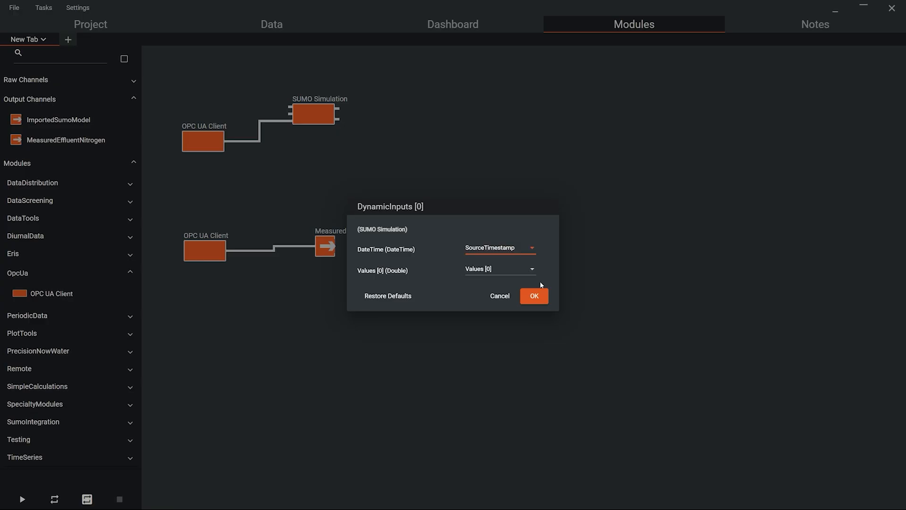
{"action": "left_click", "coordinate": [543, 297]}
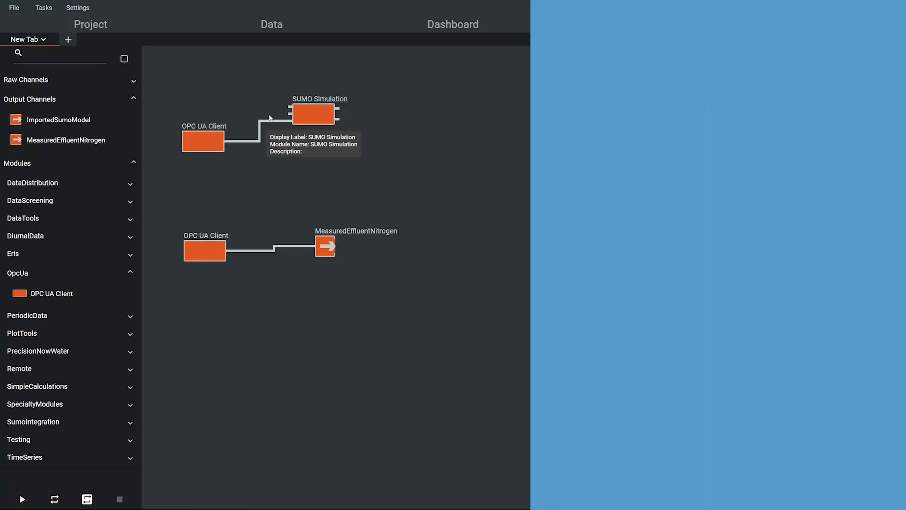
Step: Place the ImportedSumoModel channel on the canvas and connect it to the SUMO Simulation's Model input
{"action": "mouse_move", "coordinate": [100, 119]}
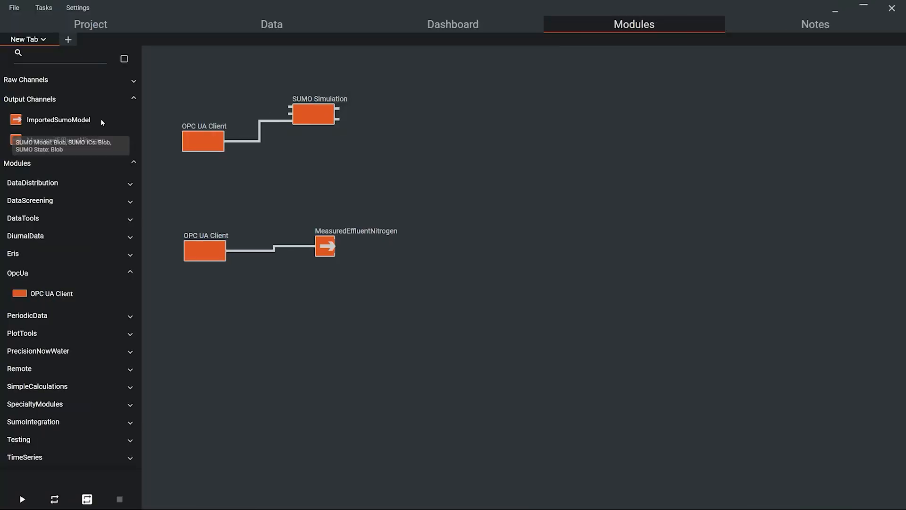
{"action": "left_click_drag", "start_coordinate": [79, 123], "coordinate": [201, 81]}
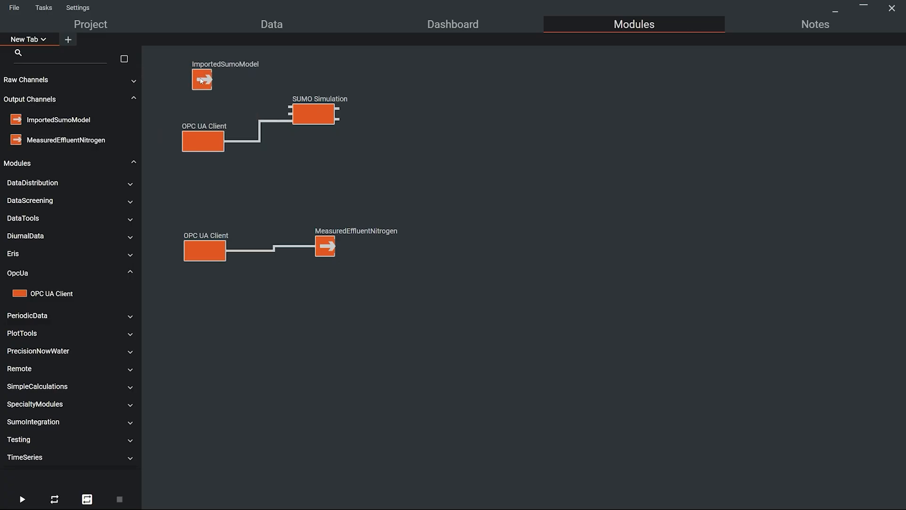
{"action": "left_click", "coordinate": [290, 110]}
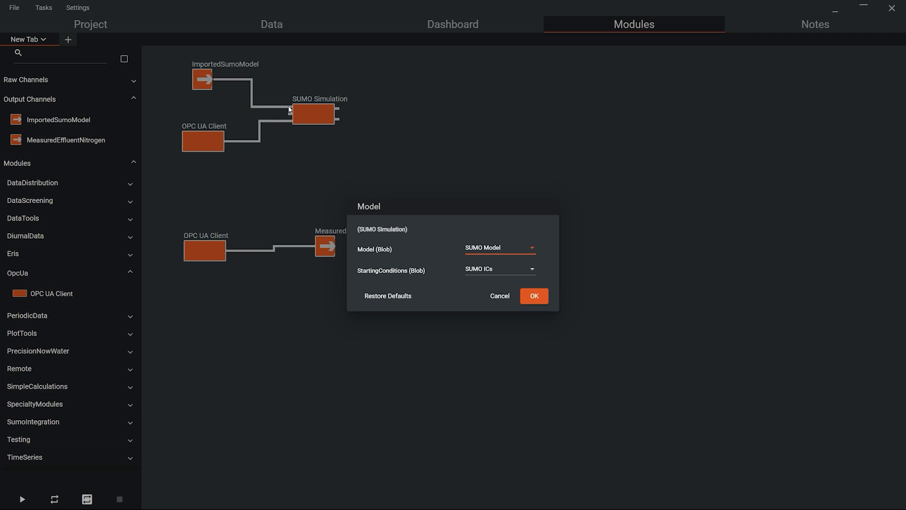
{"action": "left_click", "coordinate": [544, 297]}
{"action": "left_click", "coordinate": [544, 295]}
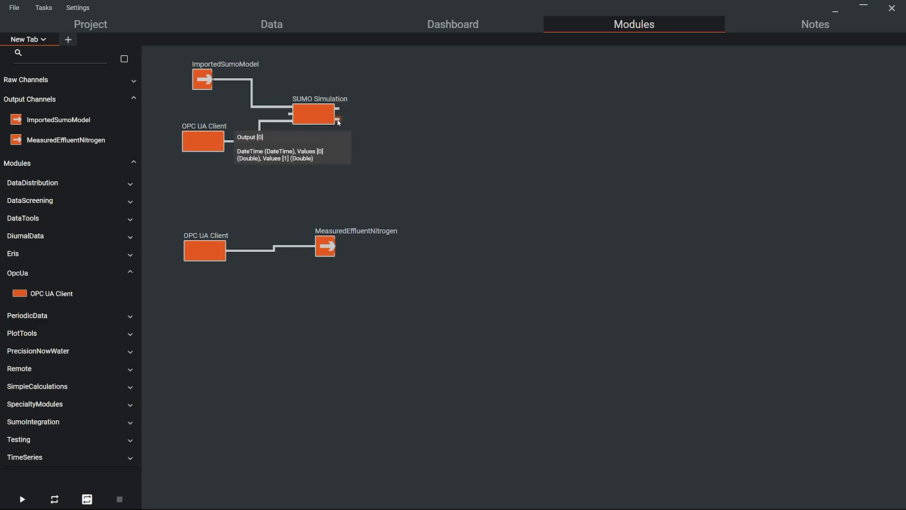
Step: Create an output channel from the SUMO Simulation named DT Simulated Nitrogen with attributes Effluent NHx and Effluent NOx
{"action": "left_click_drag", "start_coordinate": [338, 119], "coordinate": [345, 131]}
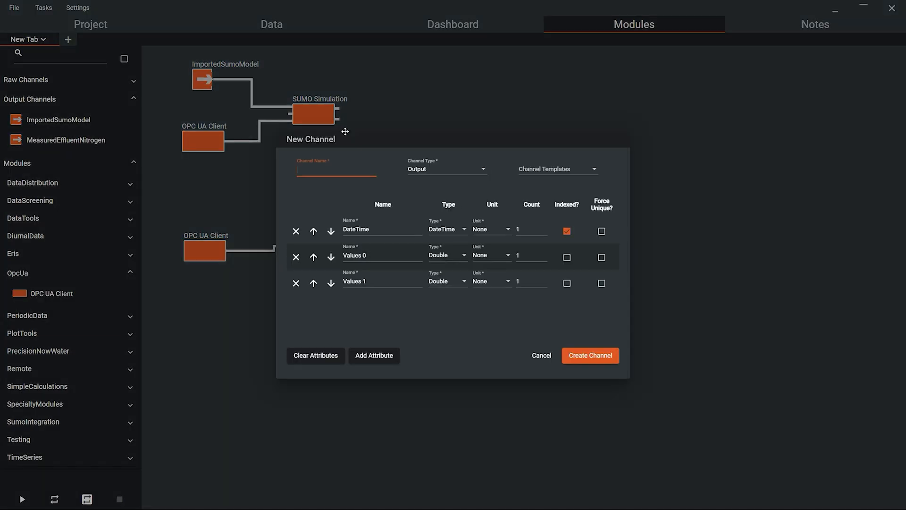
{"action": "type", "text": "DT Simulated Nitrogen"}
{"action": "double_click", "coordinate": [375, 255]}
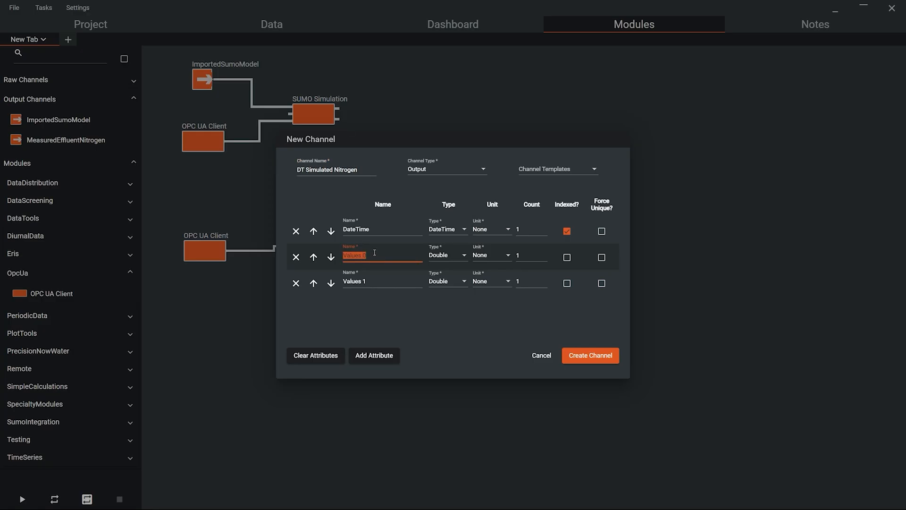
{"action": "type", "text": "Effluent NHx"}
{"action": "triple_click", "coordinate": [386, 279]}
{"action": "key", "text": "BackSpace"}
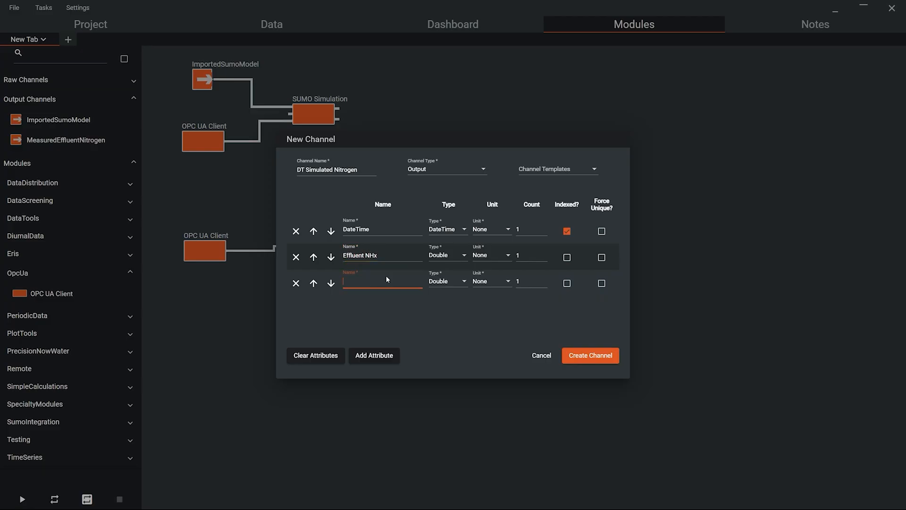
{"action": "type", "text": "Effluent NOx"}
{"action": "left_click", "coordinate": [585, 357]}
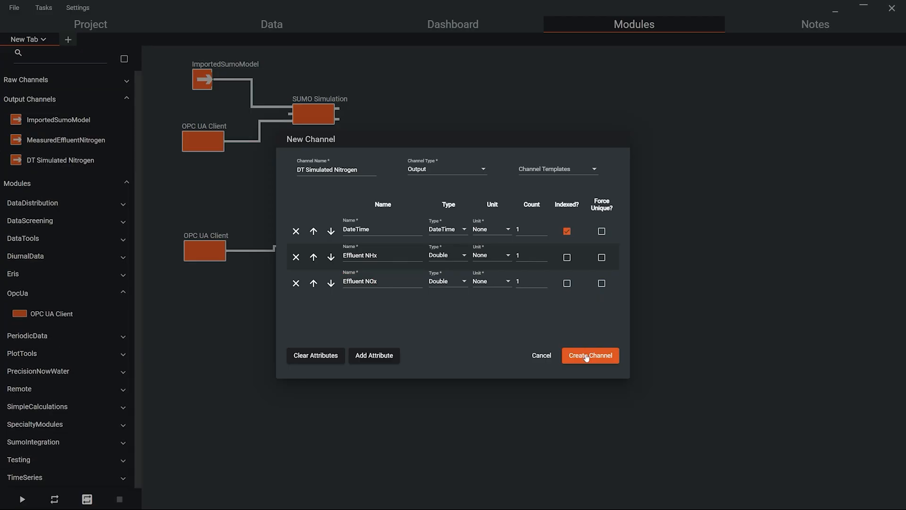
{"action": "left_click", "coordinate": [544, 356]}
Step: Place the DT Simulated Nitrogen channel on the canvas and connect the SUMO Simulation's output to it
{"action": "left_click_drag", "start_coordinate": [89, 162], "coordinate": [400, 128]}
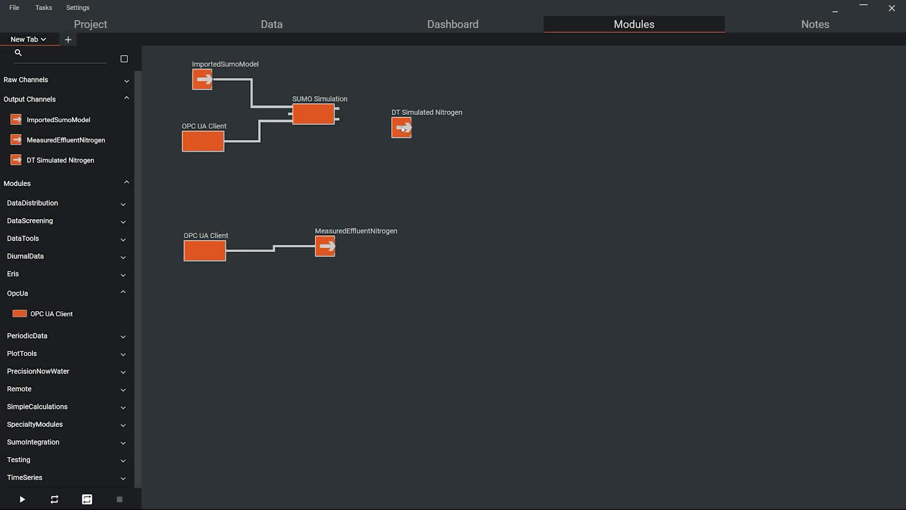
{"action": "left_click_drag", "start_coordinate": [338, 119], "coordinate": [401, 134]}
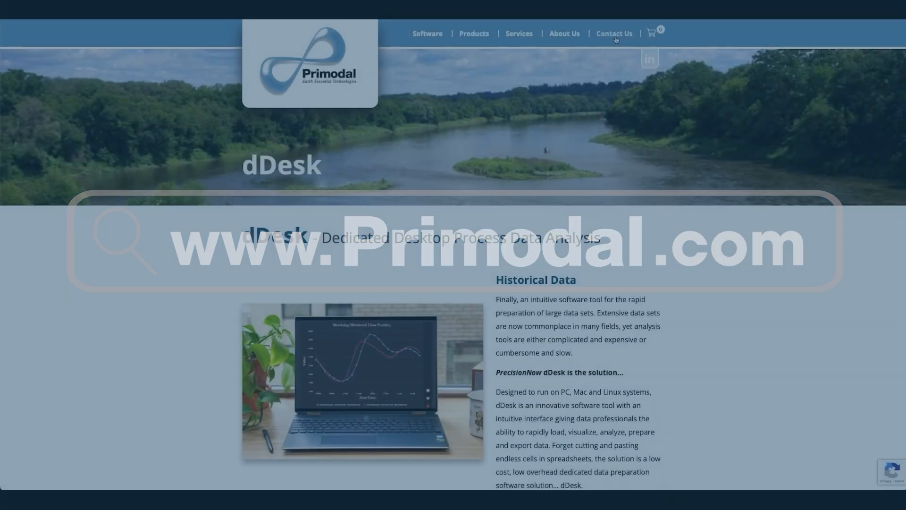
Step: Open the Primodal Contact Us page, fill in a name, an e-mail and the message "I'd like a demo!!", and submit
{"action": "left_click", "coordinate": [615, 36]}
{"action": "scroll", "coordinate": [479, 234], "scroll_direction": "down", "scroll_amount": 1}
{"action": "left_click", "coordinate": [479, 235]}
{"action": "type", "text": "You"}
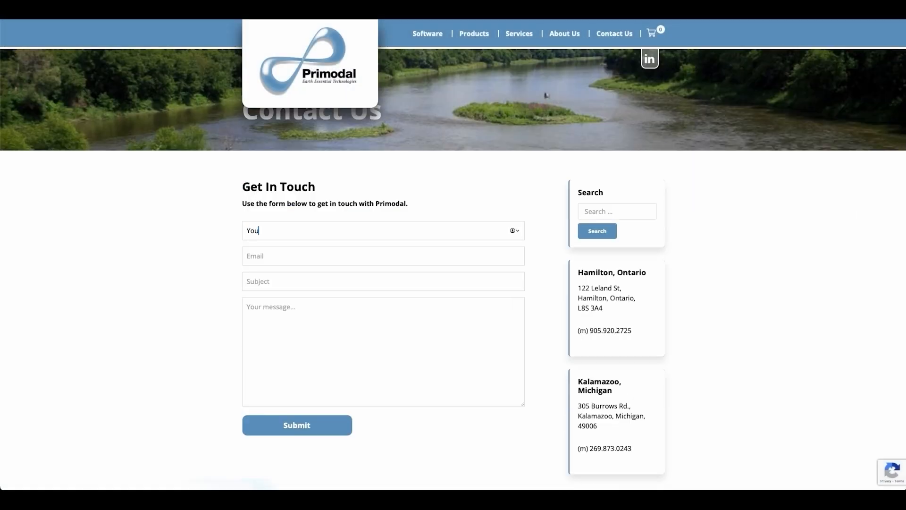
{"action": "type", "text": "r Name"}
{"action": "key", "text": "Tab"}
{"action": "type", "text": "Your Email"}
{"action": "key", "text": "Tab"}
{"action": "key", "text": "Tab"}
{"action": "type", "text": "I'd like a demo!!"}
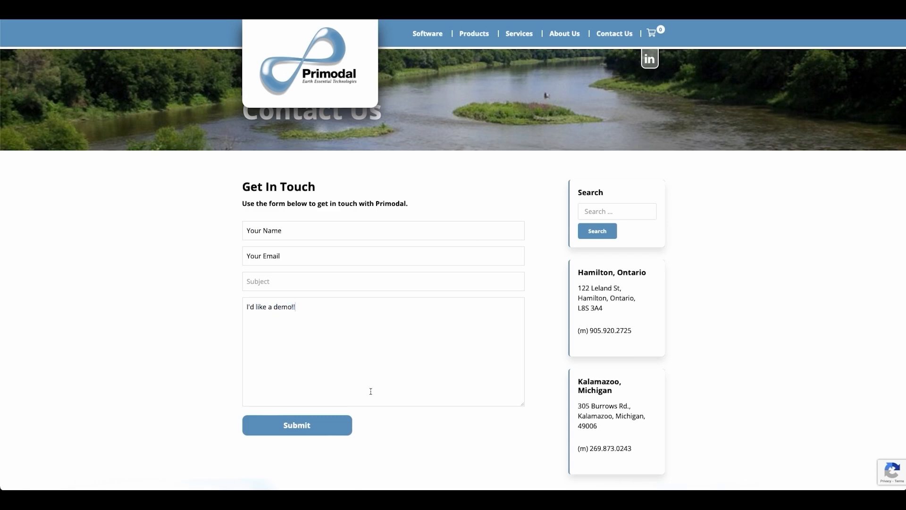
{"action": "left_click", "coordinate": [328, 423]}
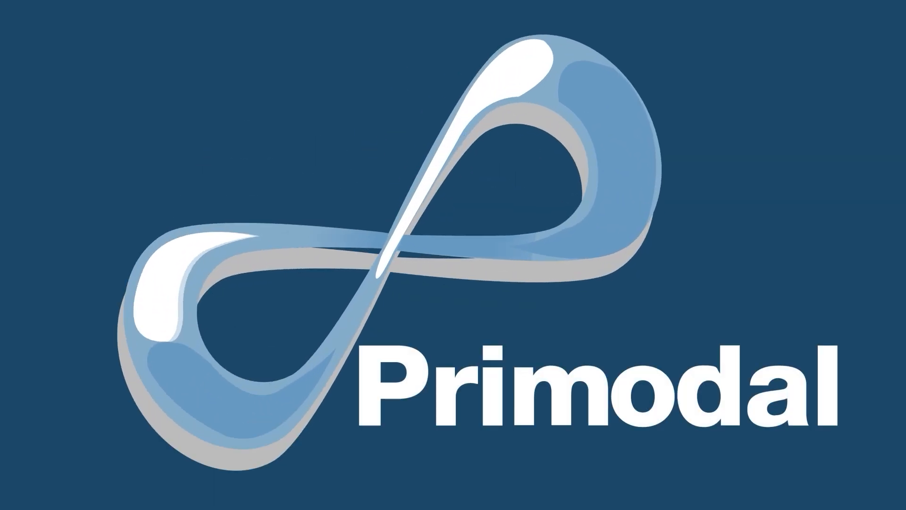